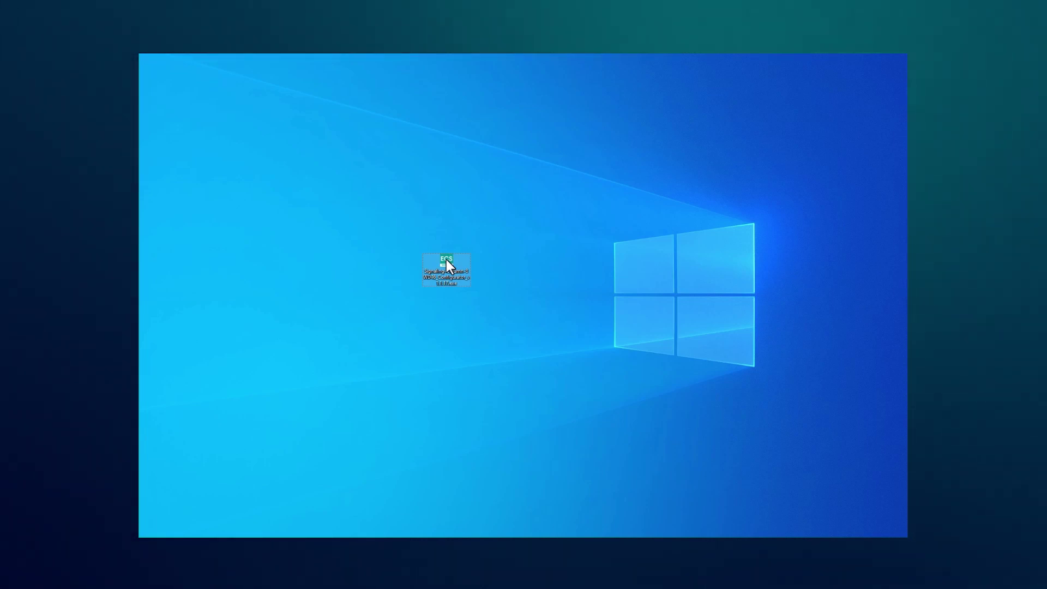
Launch the Signaling column 8WD46 Configurator from its desktop shortcut
double_click(446, 259)
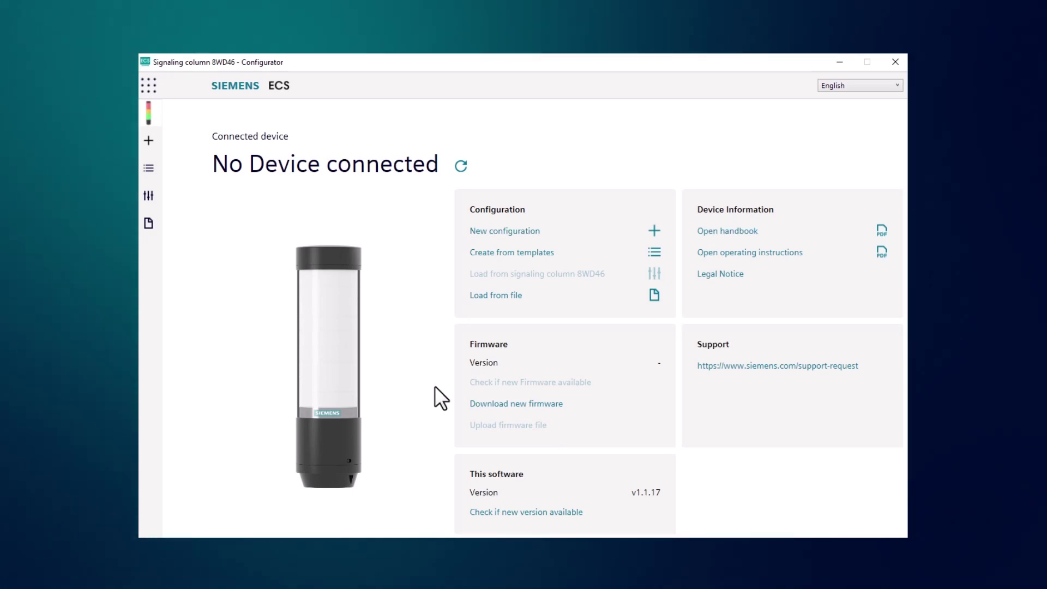
Start a new Filling Level configuration using a colour gradient for the 9-segment column with siren
click(495, 232)
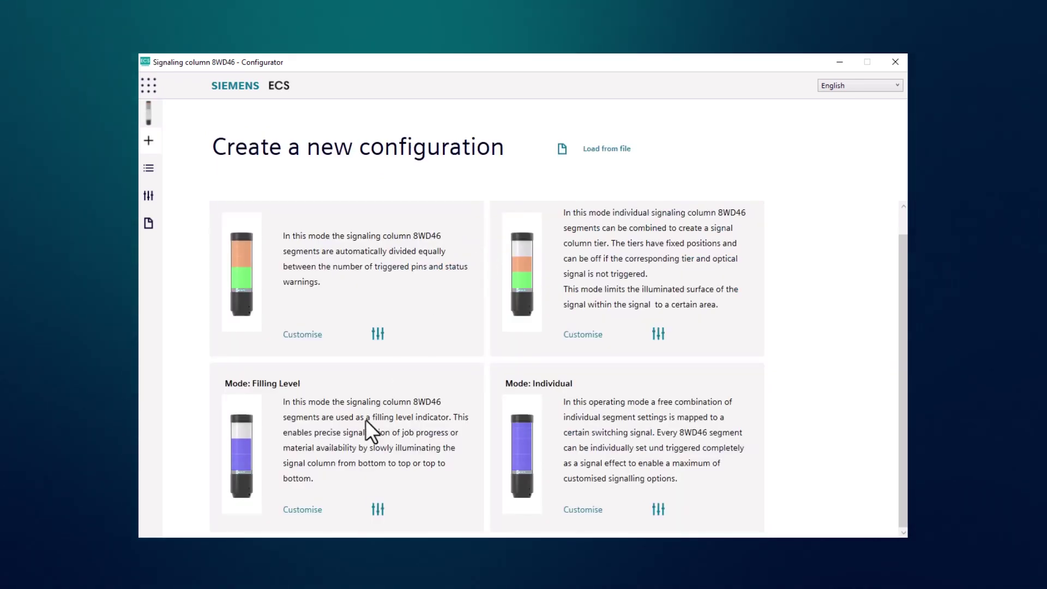
click(315, 509)
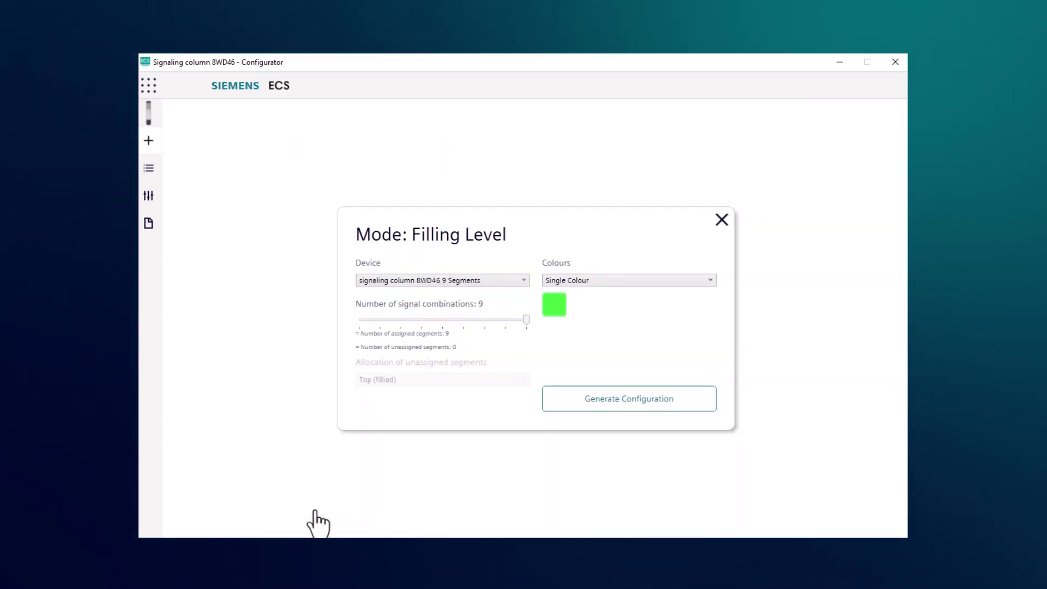
click(559, 280)
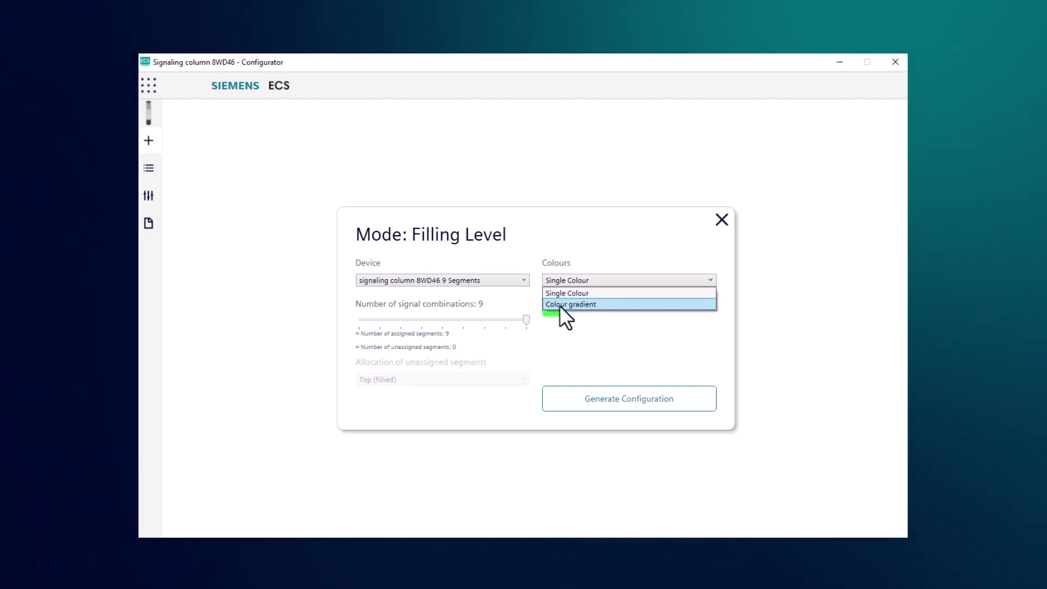
click(560, 306)
click(514, 280)
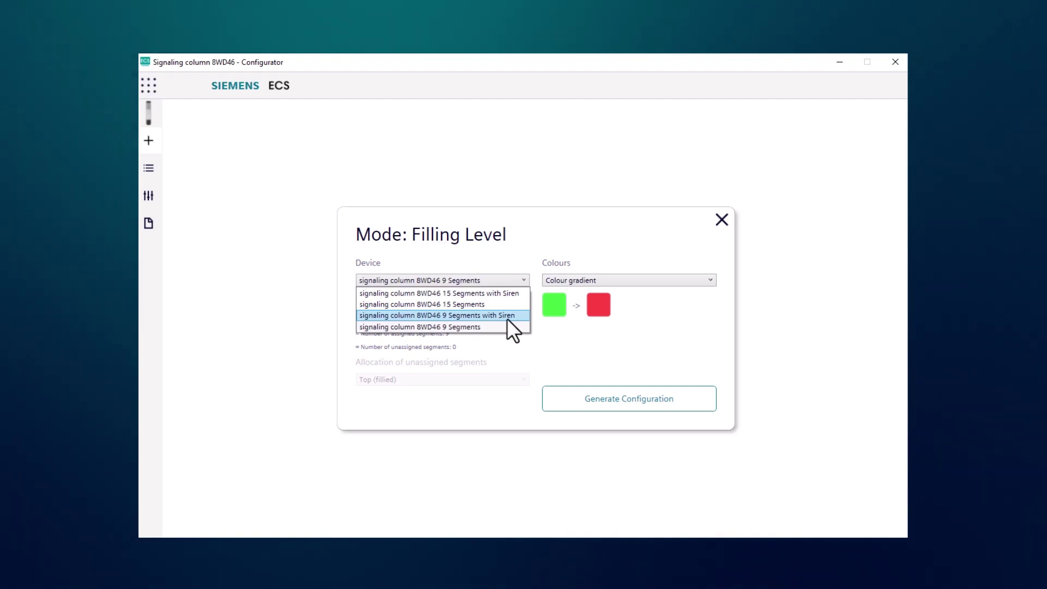
click(507, 315)
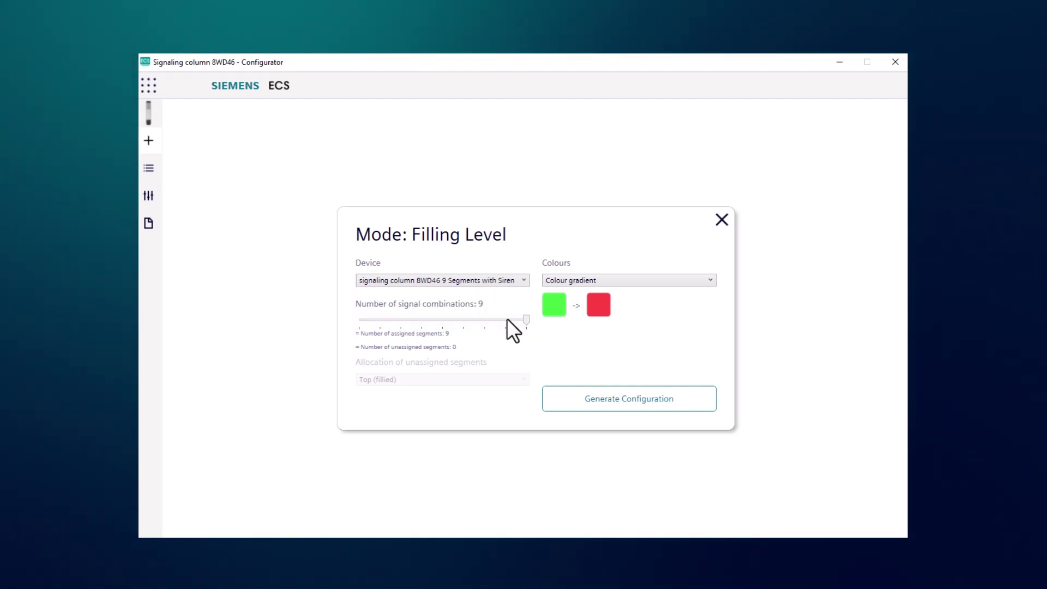
Generate the nine-row table and keep row 1 red, continuous and at full brightness
click(615, 415)
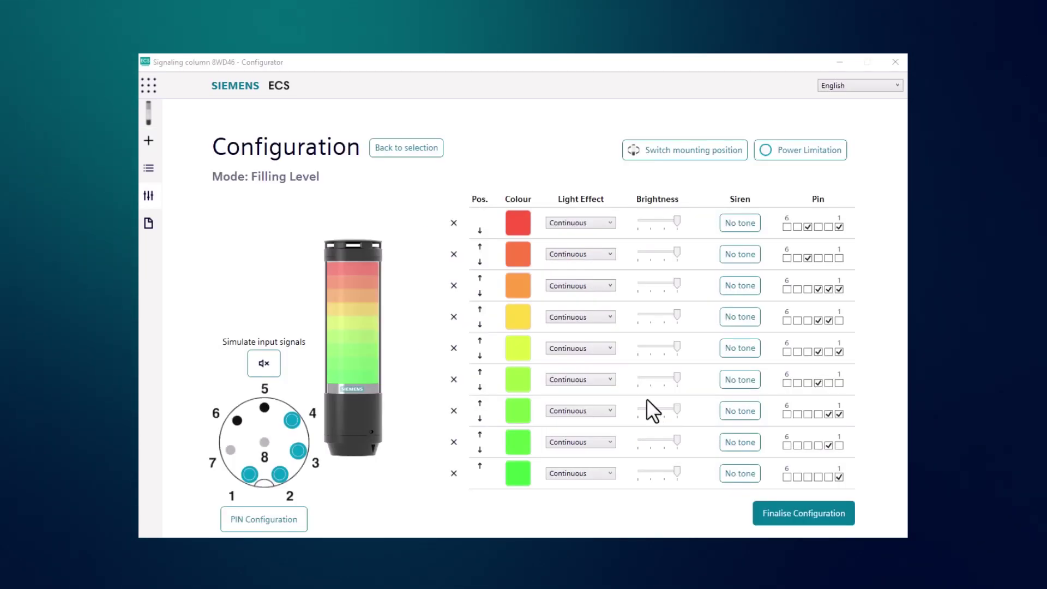
click(519, 222)
click(521, 296)
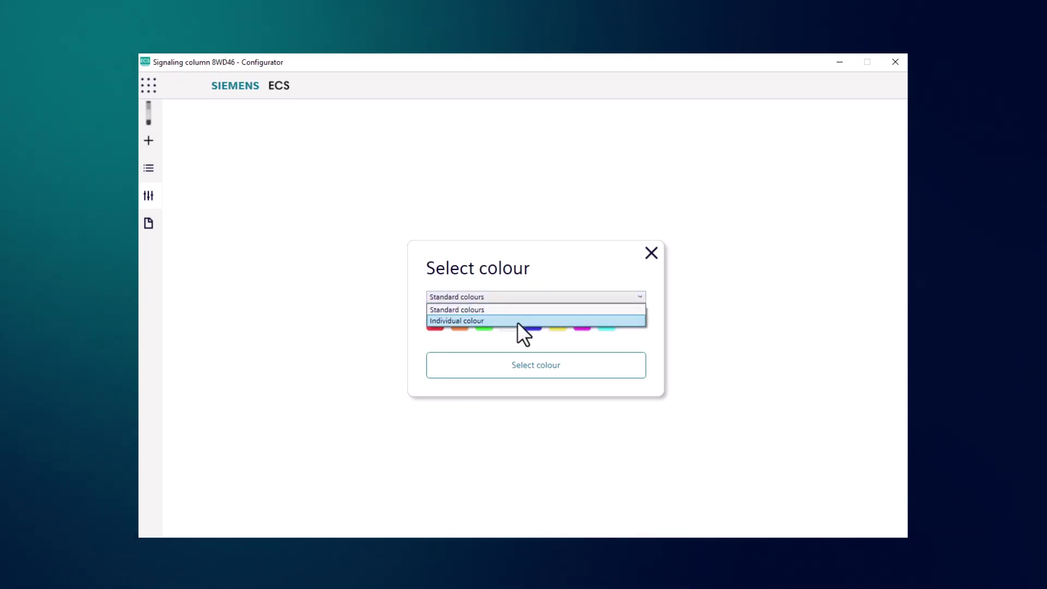
click(517, 321)
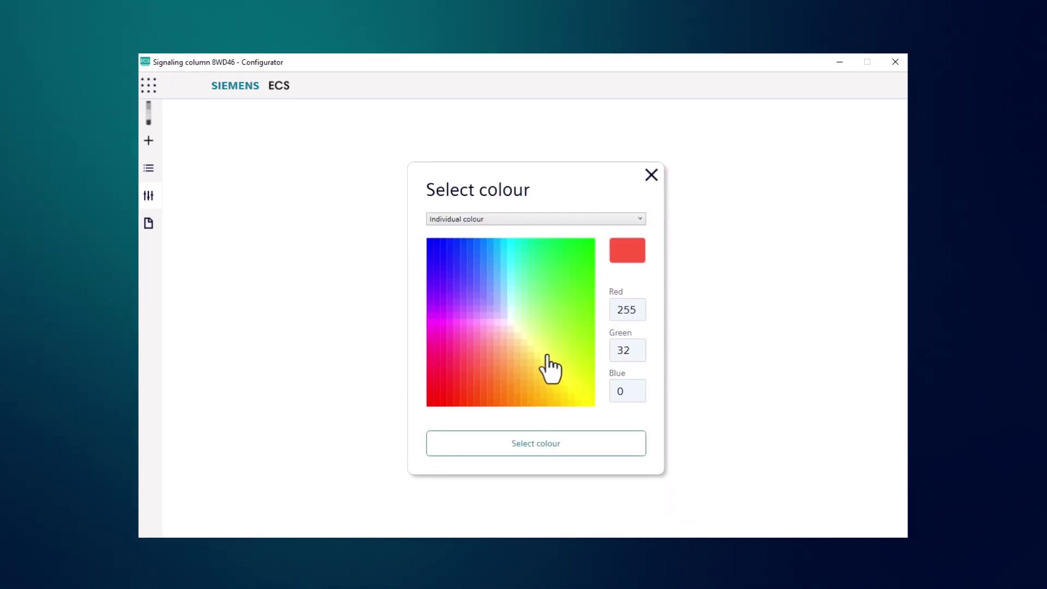
click(652, 176)
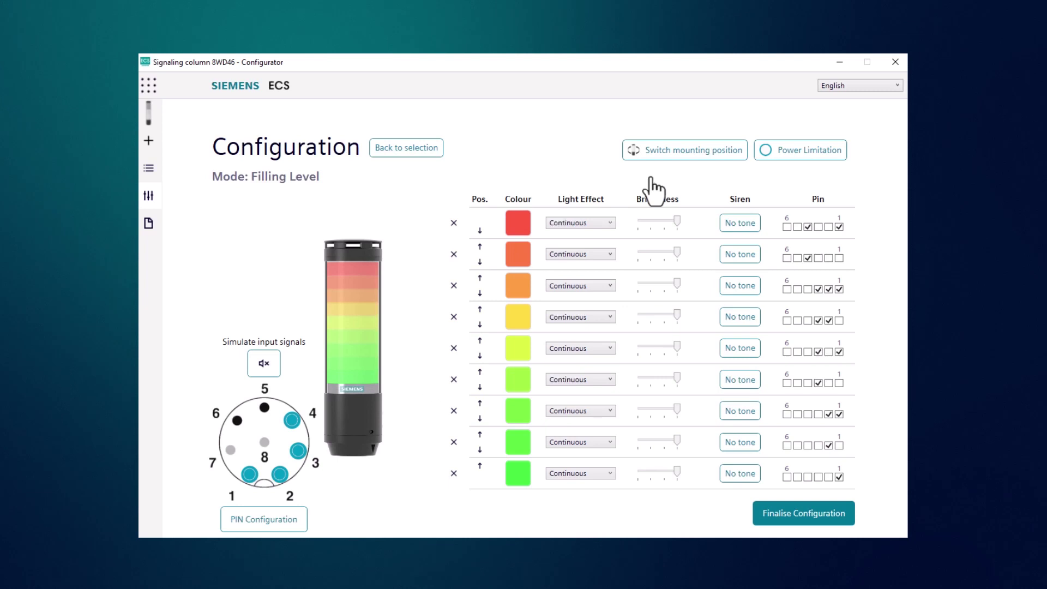
click(608, 222)
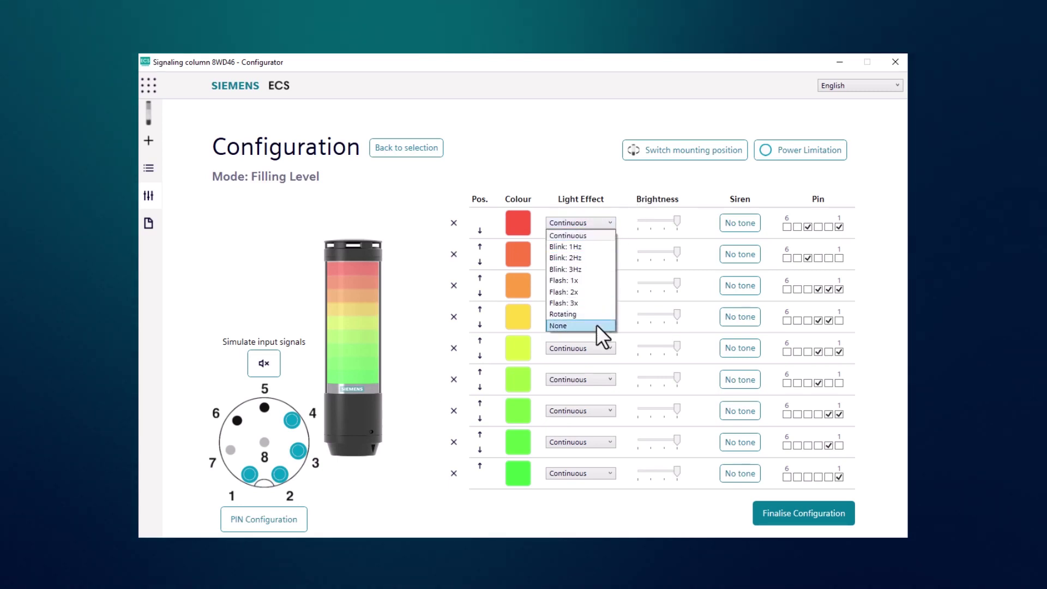
click(625, 215)
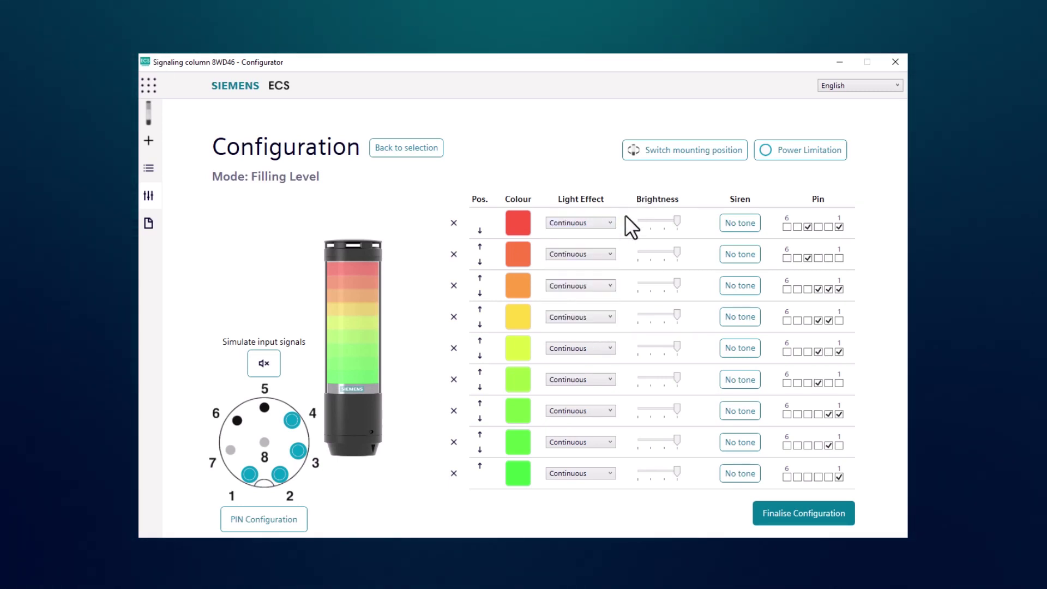
mouse_move(672, 224)
mouse_down()
mouse_move(640, 225)
mouse_move(677, 226)
mouse_up()
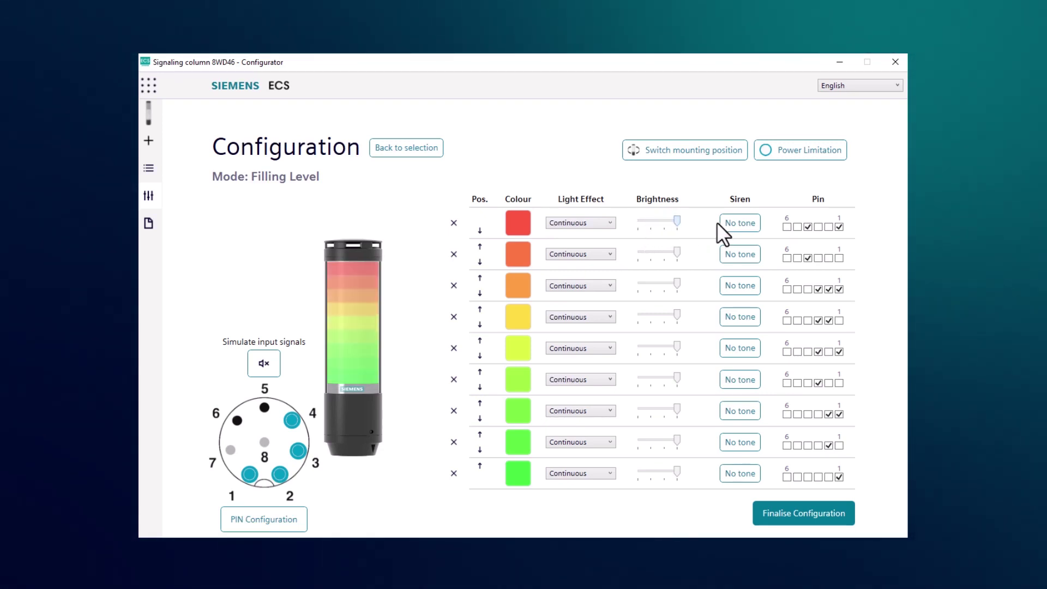
Assign tone 6, the 0.9 kHz pulse siren, to the first red segment
click(734, 226)
click(639, 268)
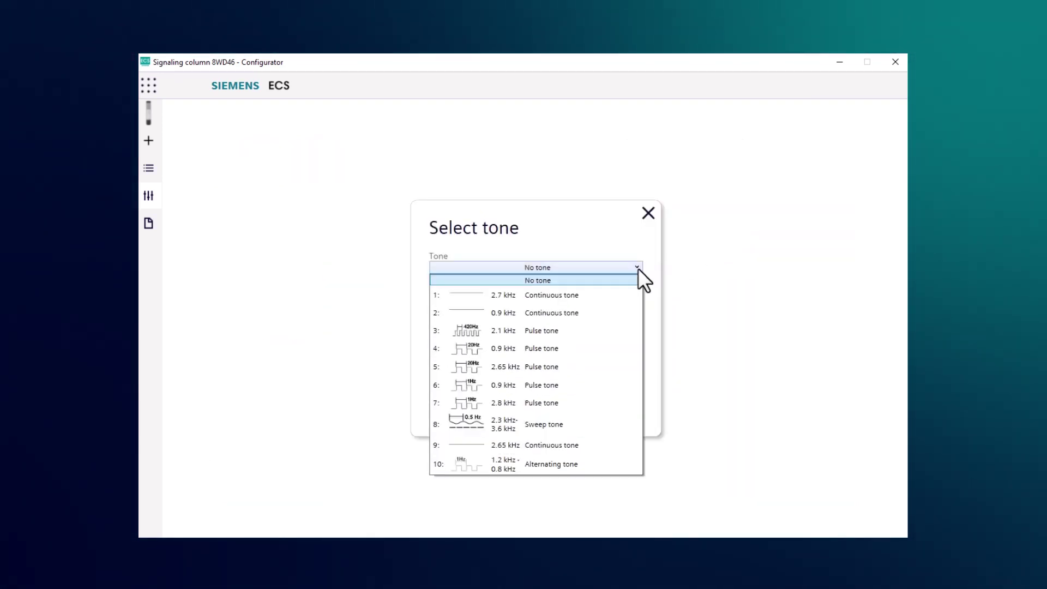
click(572, 384)
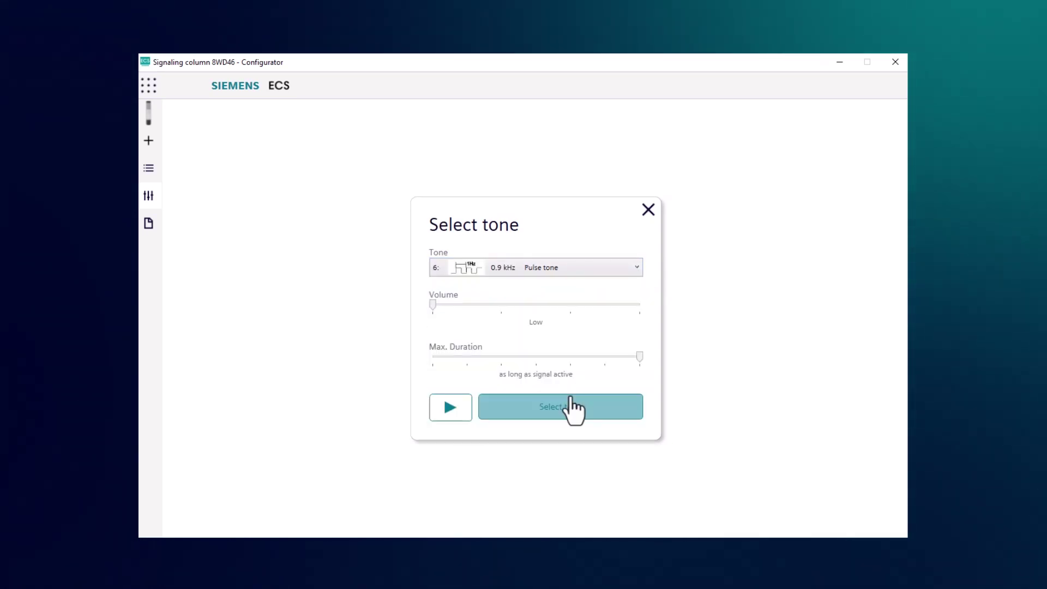
click(572, 418)
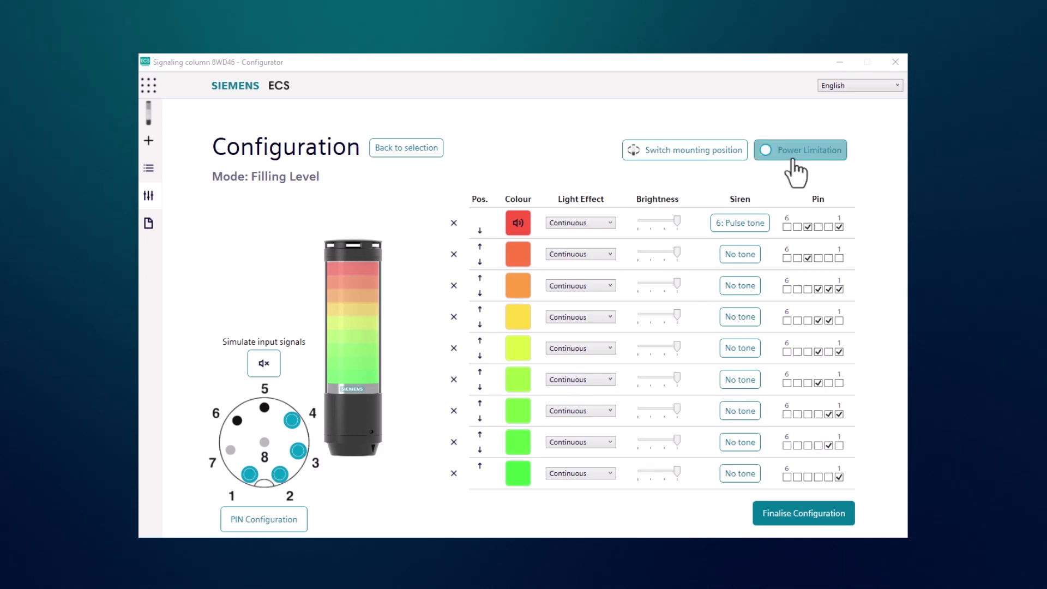
Turn on power limitation and flip the mounting position over and back upright
click(796, 156)
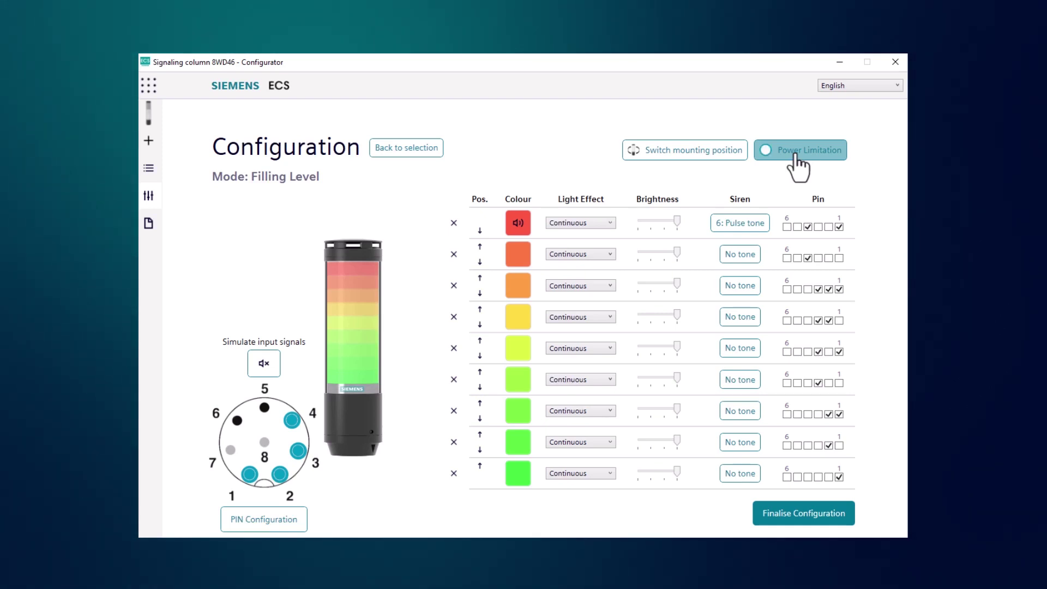
click(723, 168)
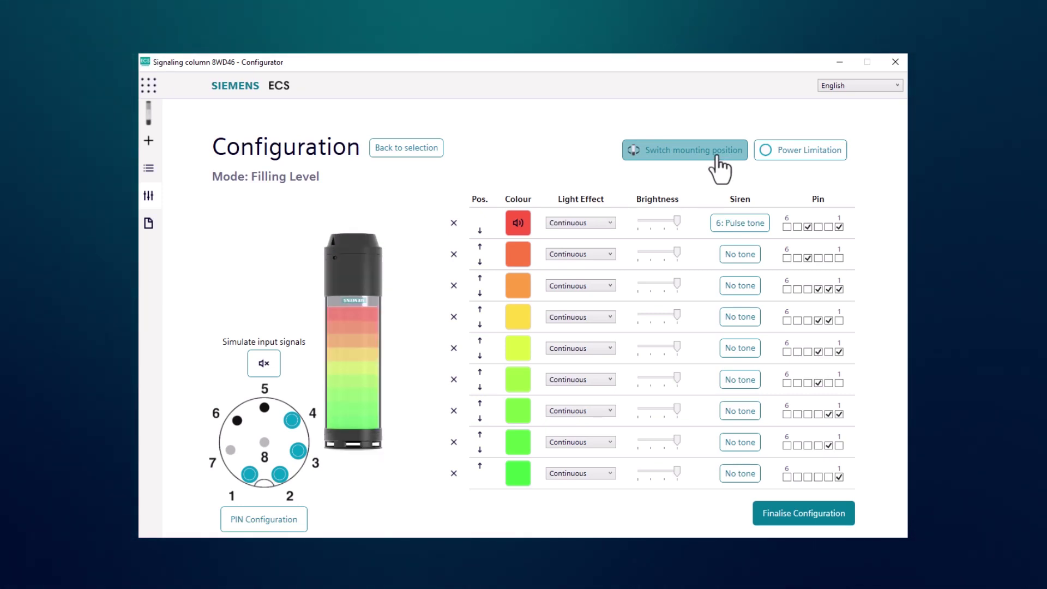
click(721, 160)
Simulate inputs on pins 3, 2 and 1, drop pin 2, and show the finalise options
click(300, 451)
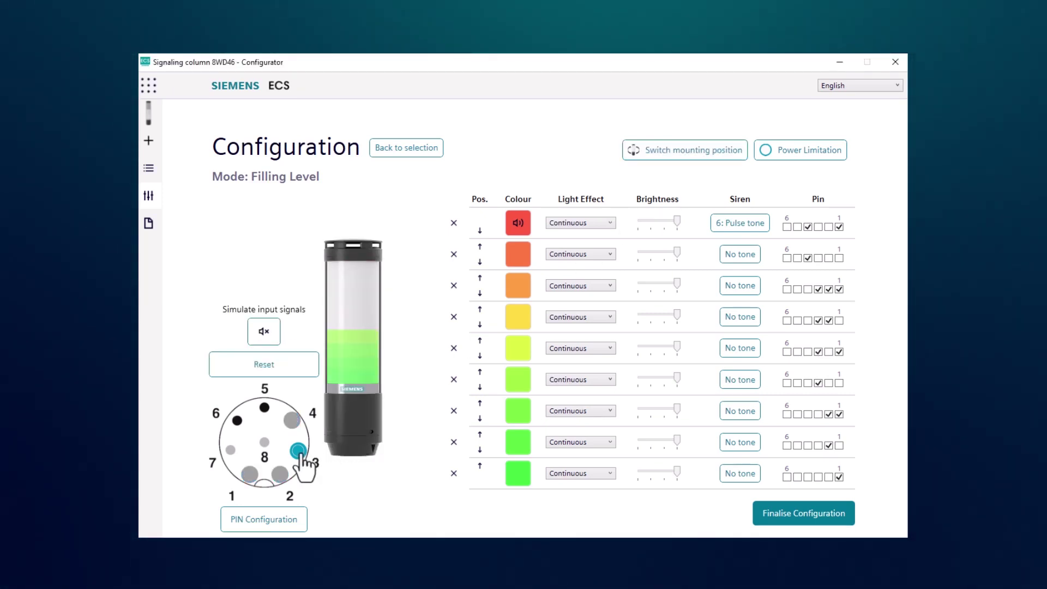
click(280, 474)
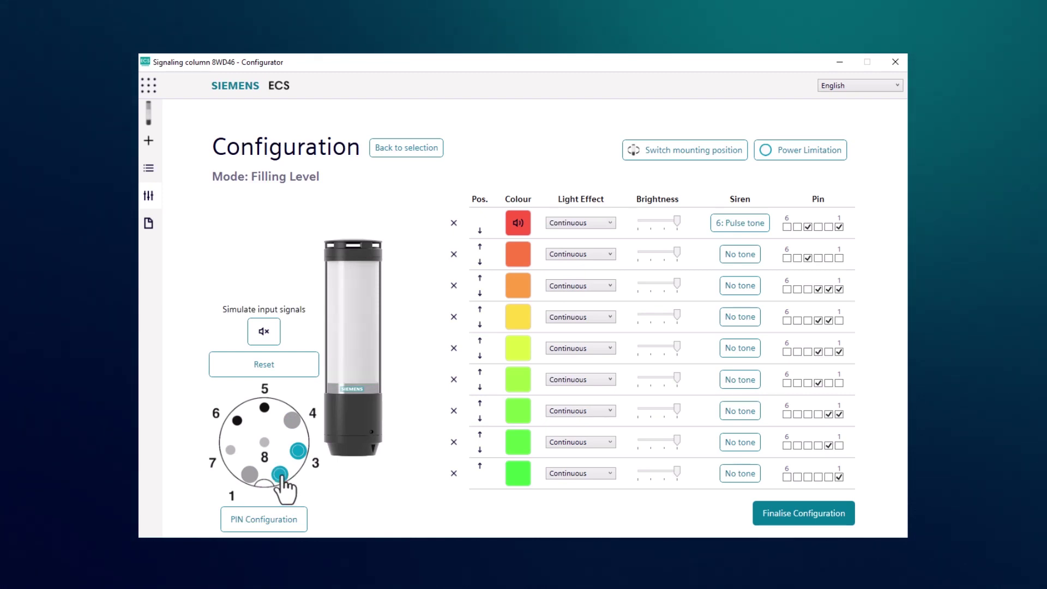
click(250, 475)
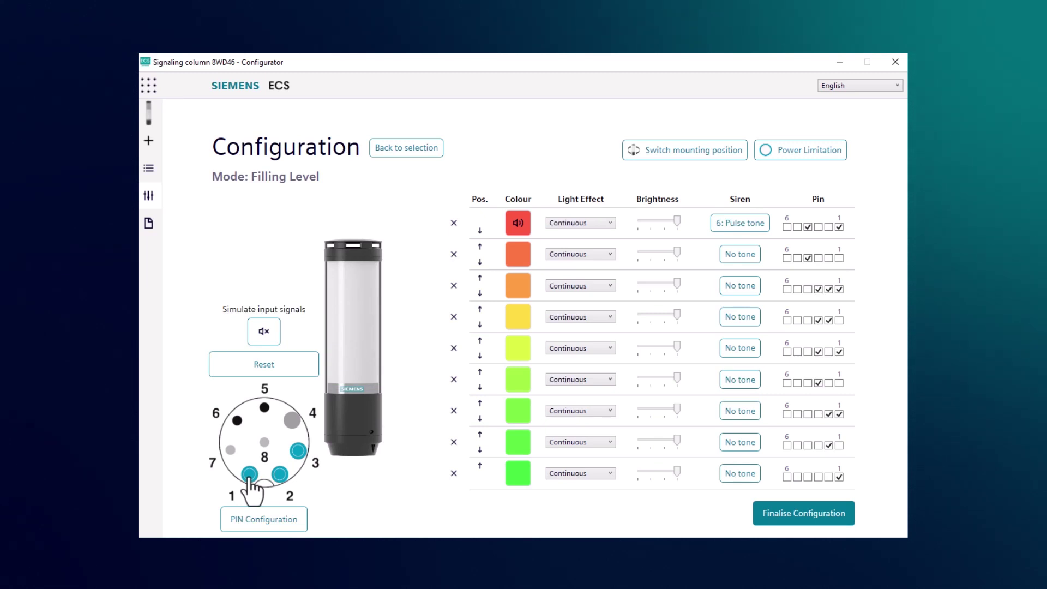
click(280, 475)
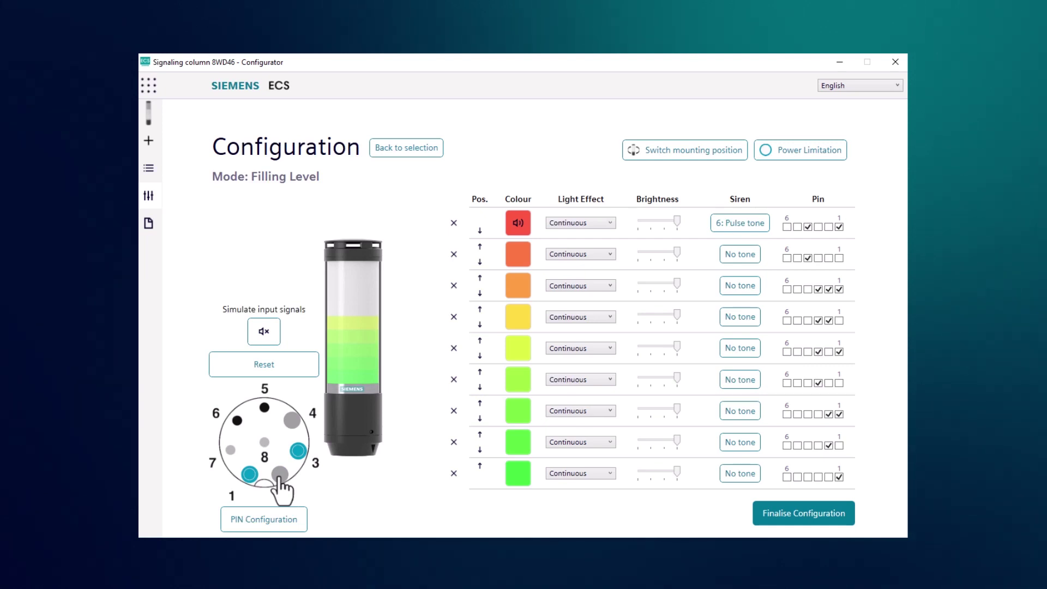
click(780, 513)
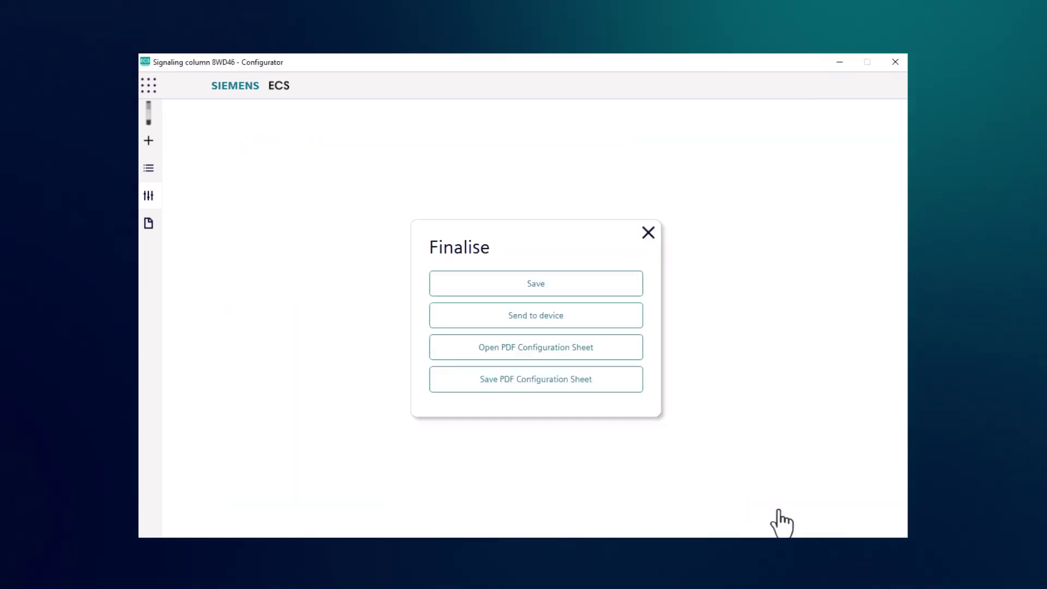
Save the setup as the 'fillinglevel' .signal file and reopen the finalise options
click(561, 285)
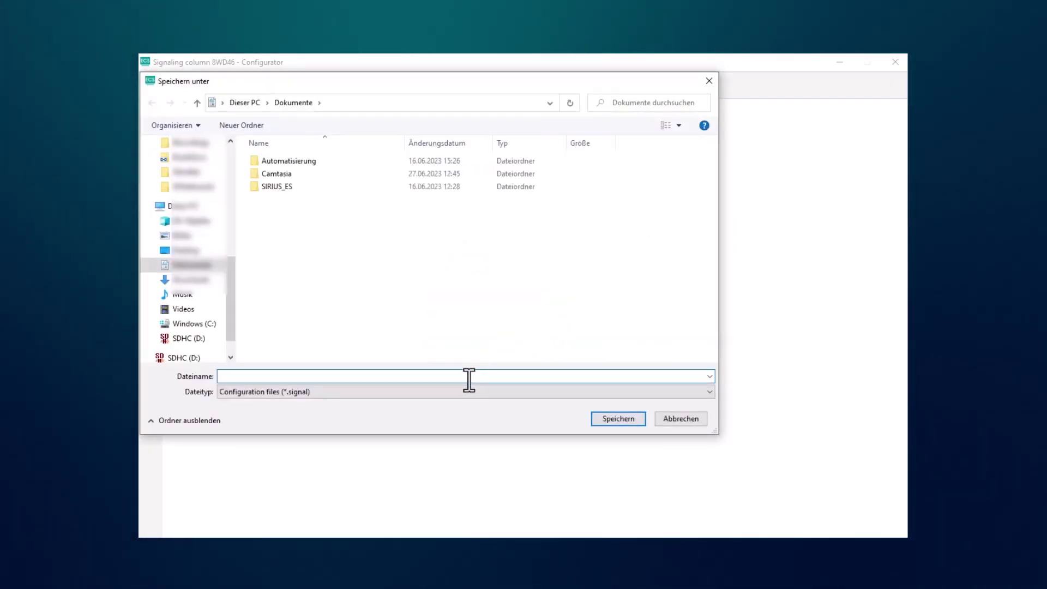
text(fill)
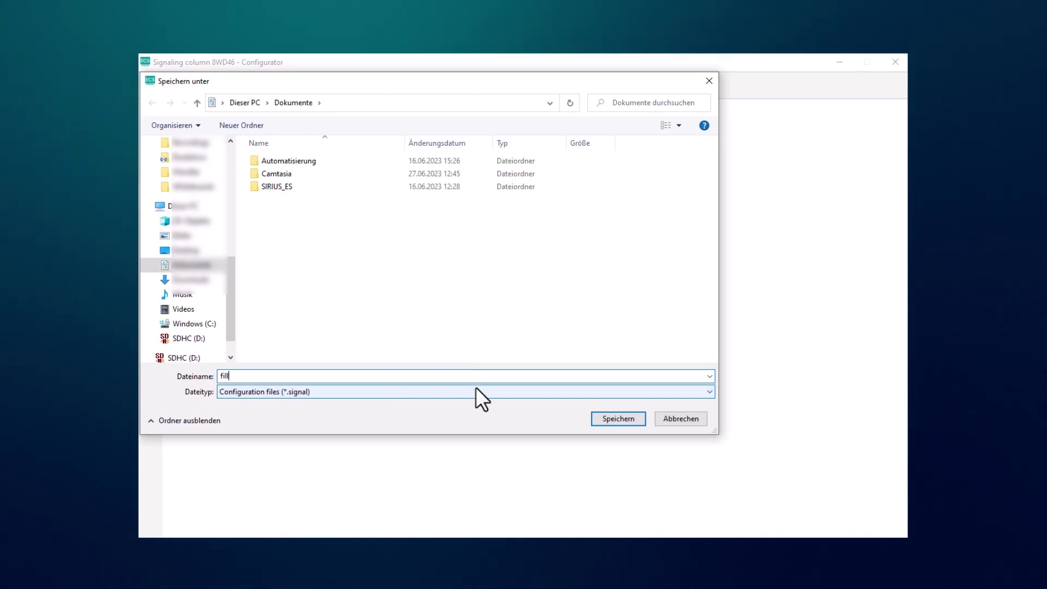
text(inglevel)
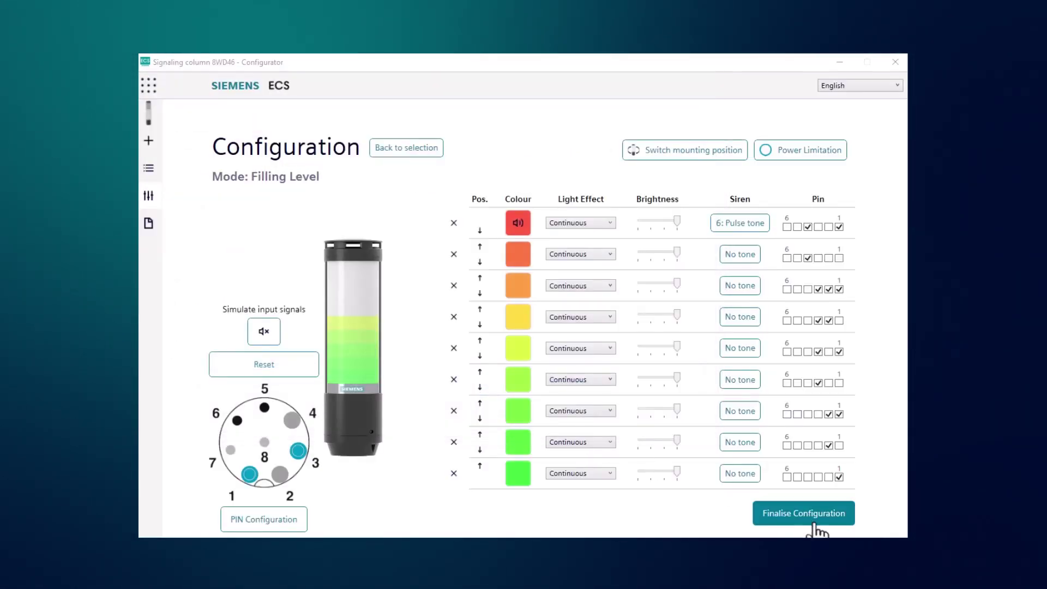
click(800, 523)
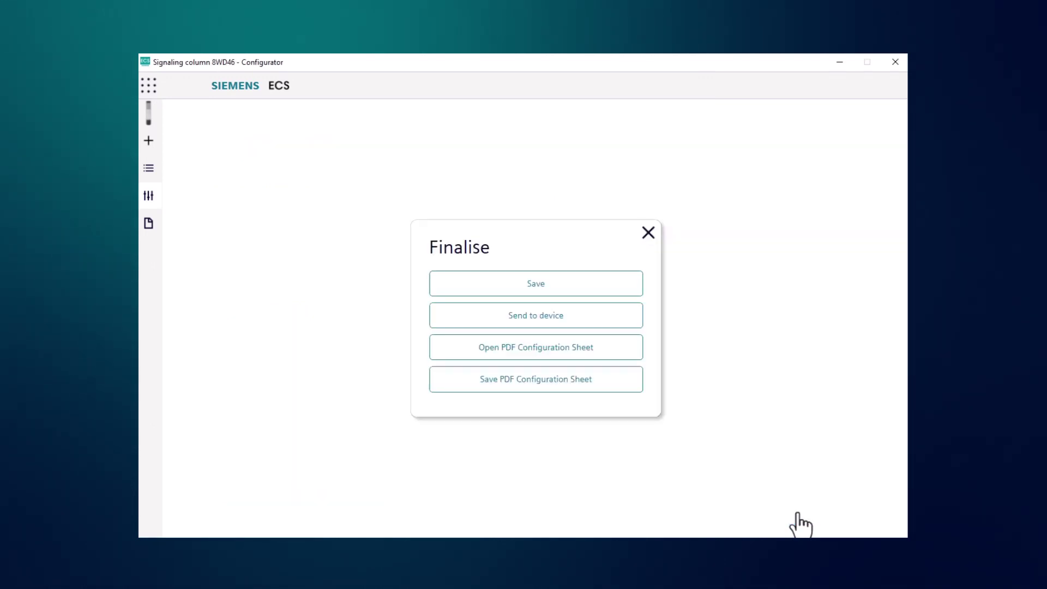
Open the PDF configuration sheet for all nine segments in Edge
click(518, 354)
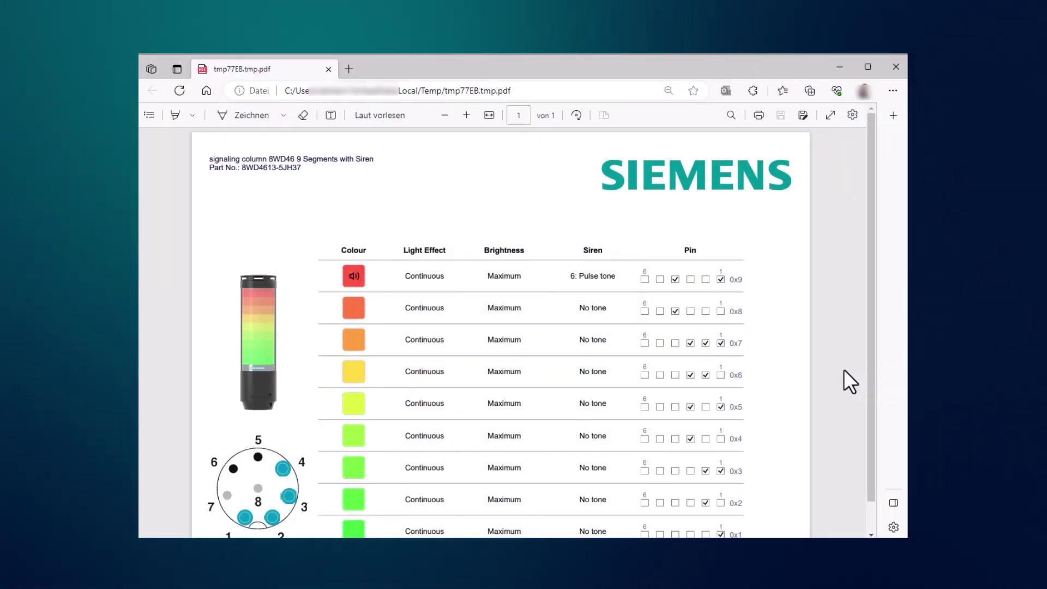
scroll(844, 369, down, 1)
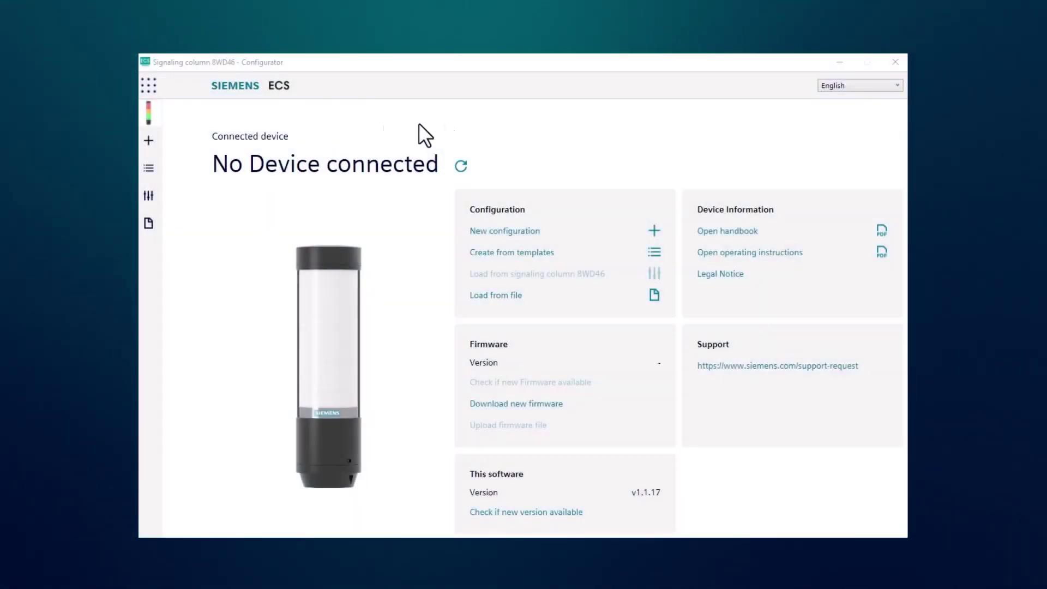
Detect the connected column, load its stored red-orange-green configuration, and return home
click(463, 171)
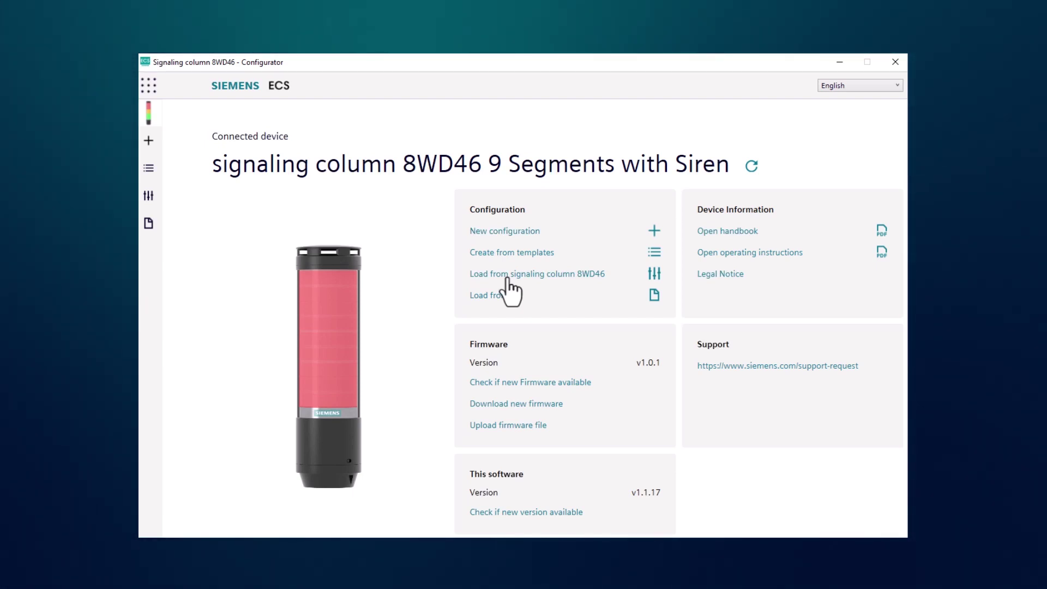
click(507, 280)
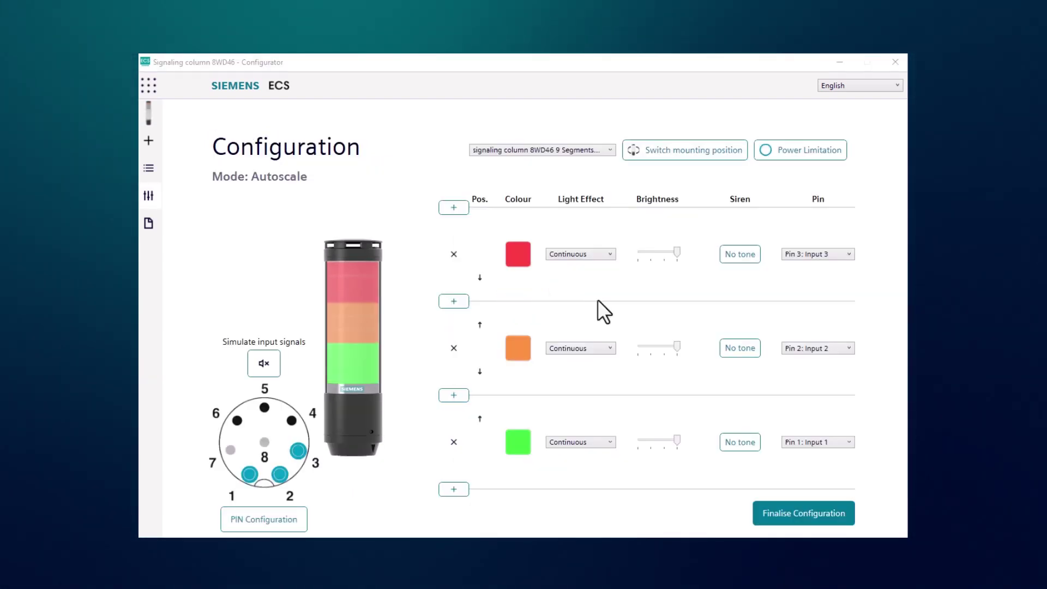
click(151, 115)
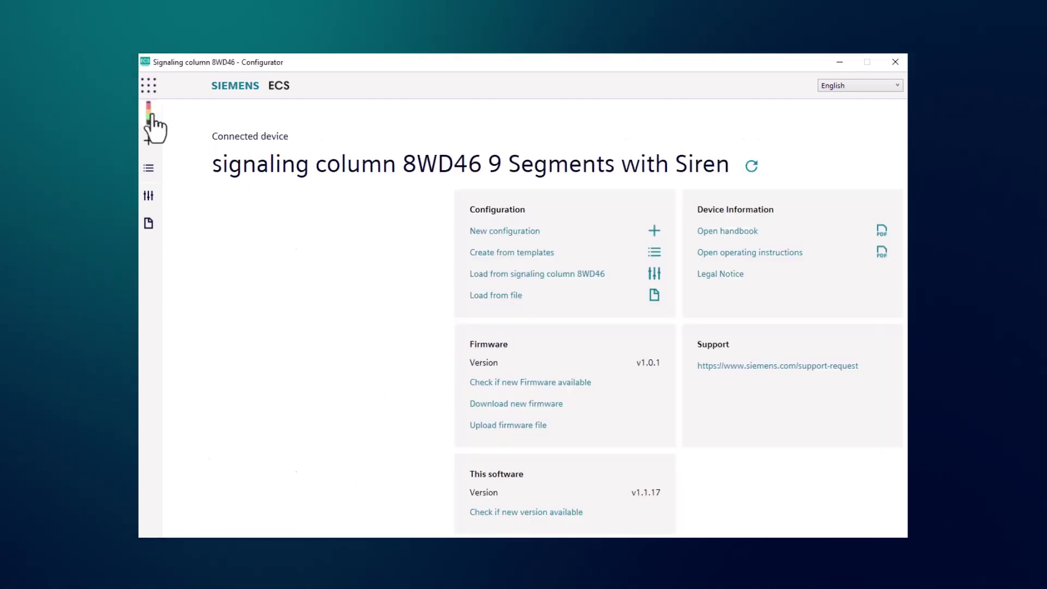
Reopen fillinglevel.signal from file and show its finalise options
click(492, 295)
click(276, 201)
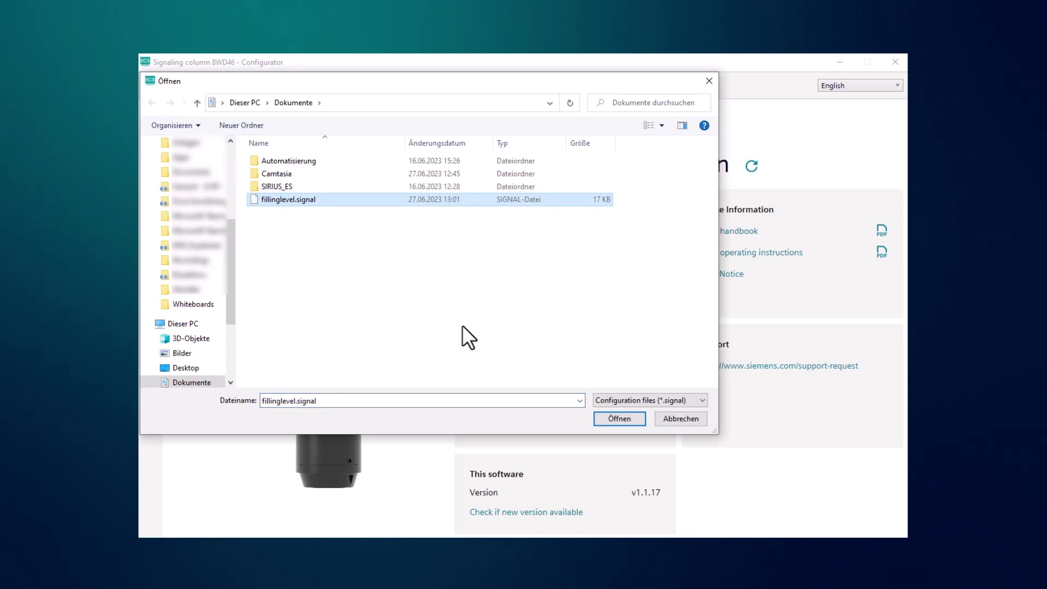
click(620, 420)
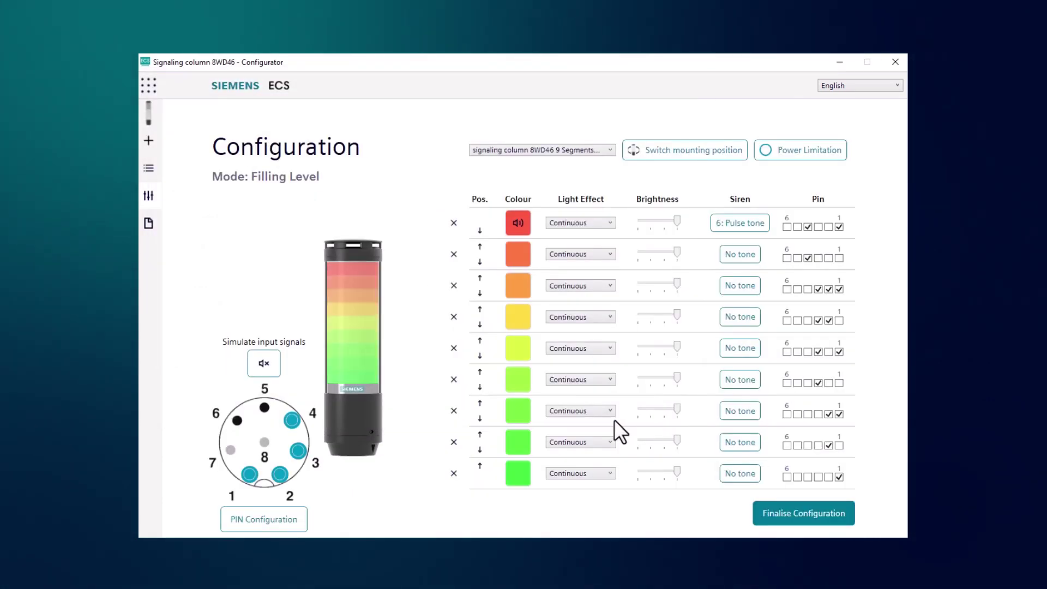
click(792, 514)
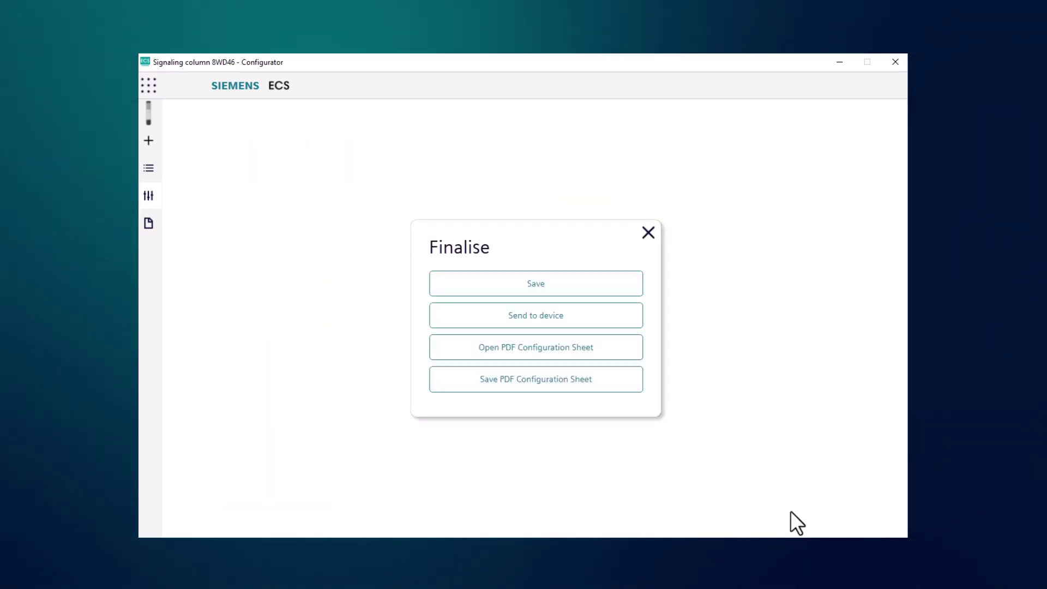